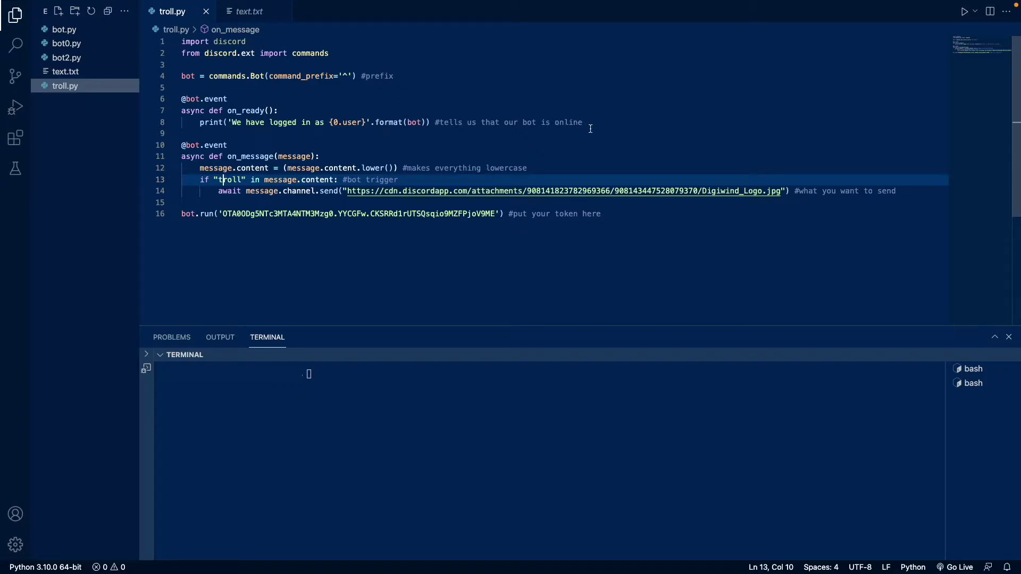
- Clear the on_ready selection in troll.py and switch to Discord's Digibot2 general channel
{"action": "left_click_drag", "start_coordinate": [594, 125], "coordinate": [175, 100]}
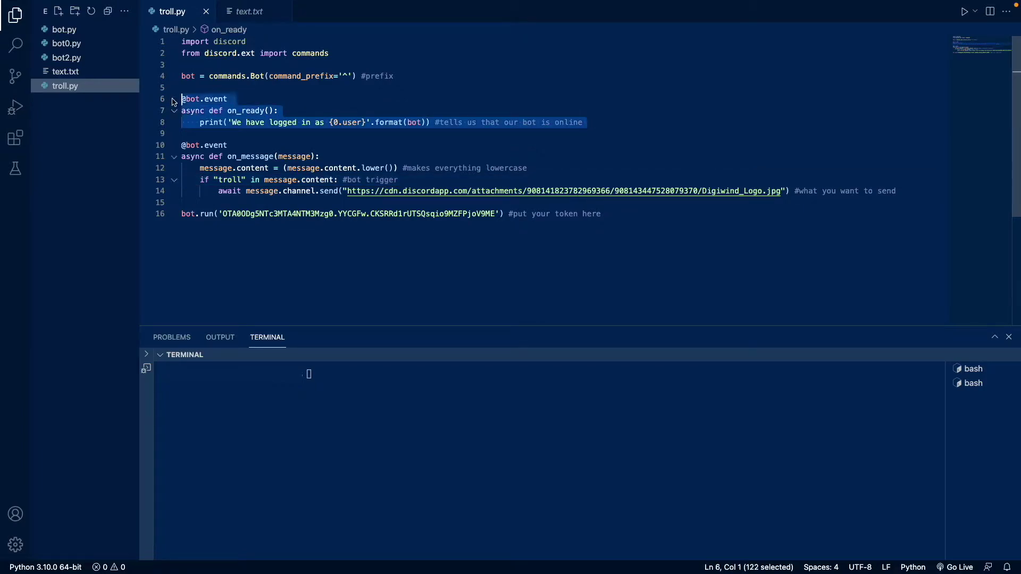
{"action": "left_click", "coordinate": [315, 101]}
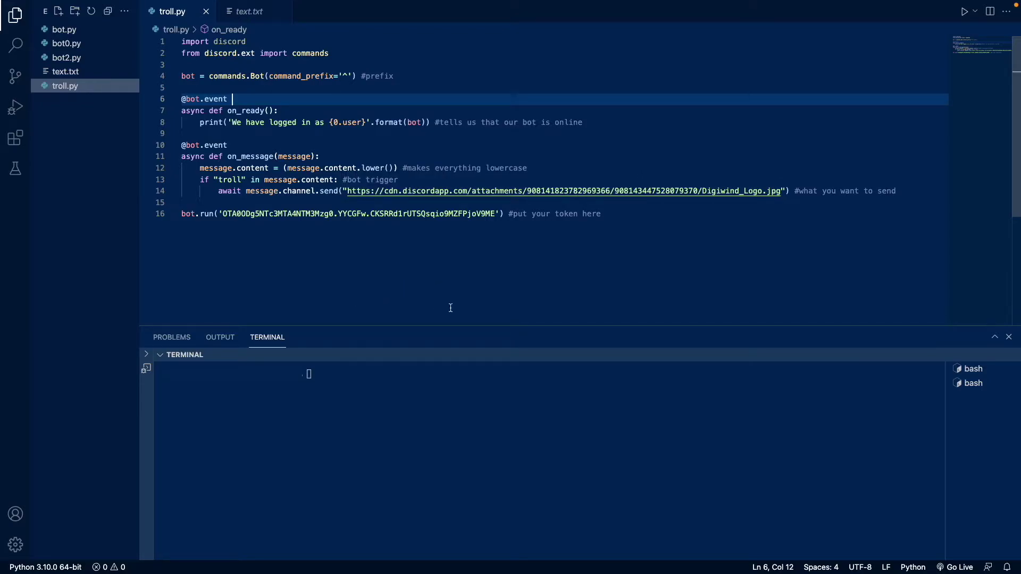
{"action": "key", "text": "alt+Tab"}
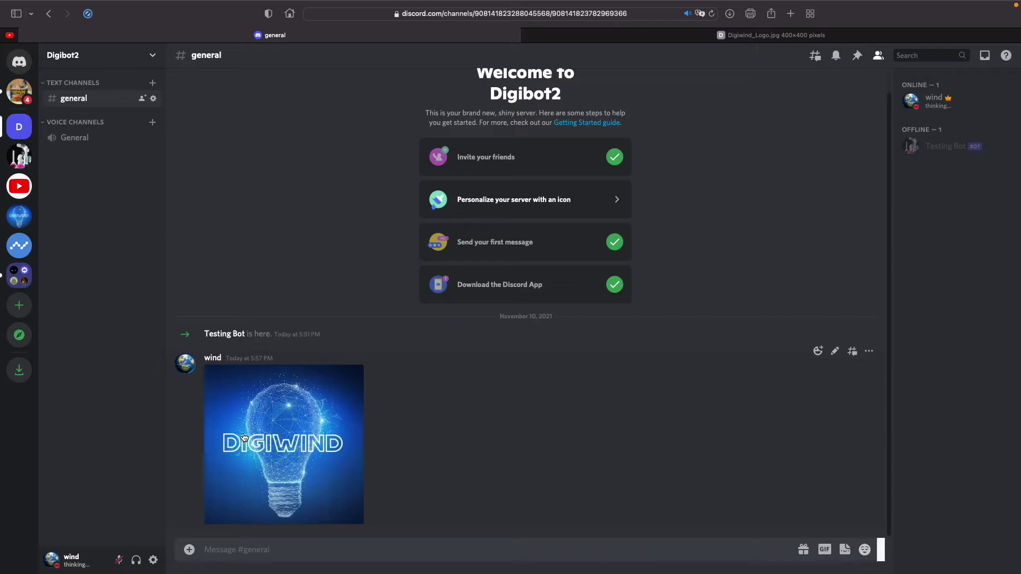
- Open the Digiwind logo attachment full-size in its own browser tab and view its address
{"action": "mouse_move", "coordinate": [244, 439]}
{"action": "left_mouse_down"}
{"action": "mouse_move", "coordinate": [437, 359]}
{"action": "mouse_move", "coordinate": [718, 35]}
{"action": "left_mouse_up"}
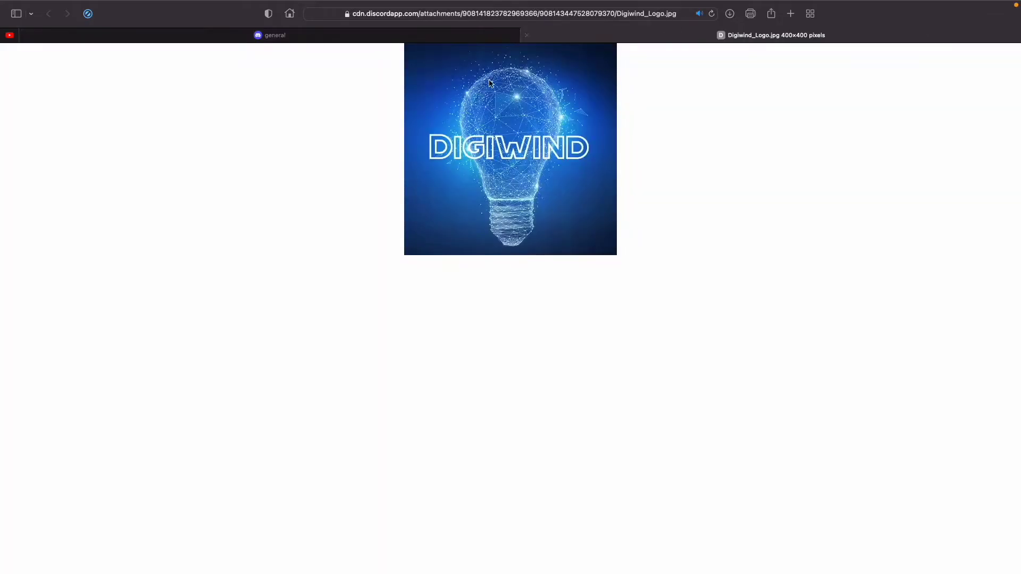
{"action": "left_click", "coordinate": [643, 14]}
{"action": "key", "text": "super+c"}
{"action": "left_click", "coordinate": [940, 163]}
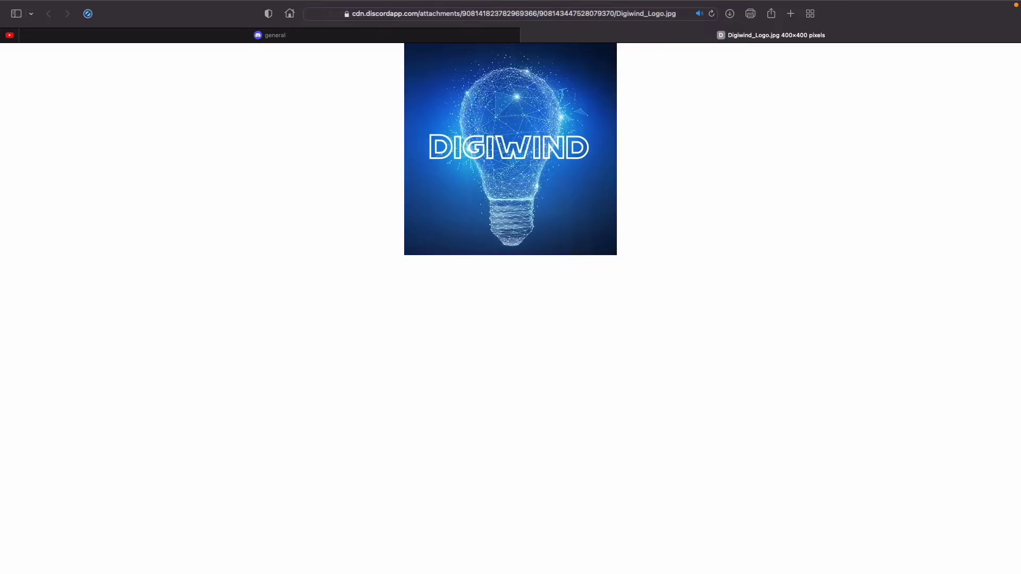
- Return to troll.py in Visual Studio Code with the terminal focused
{"action": "key", "text": "super+Tab"}
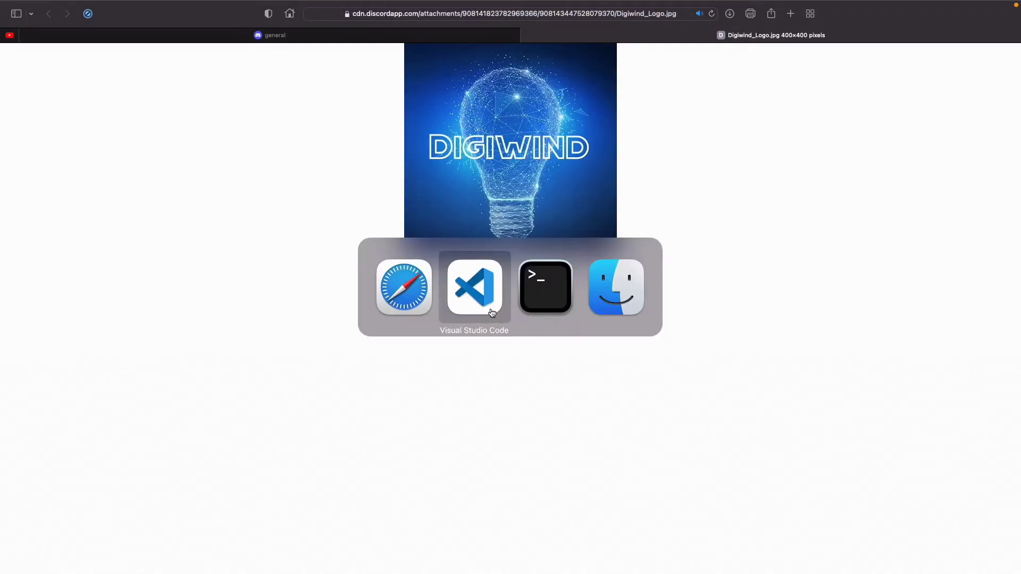
{"action": "left_click", "coordinate": [491, 310]}
{"action": "left_click", "coordinate": [309, 374]}
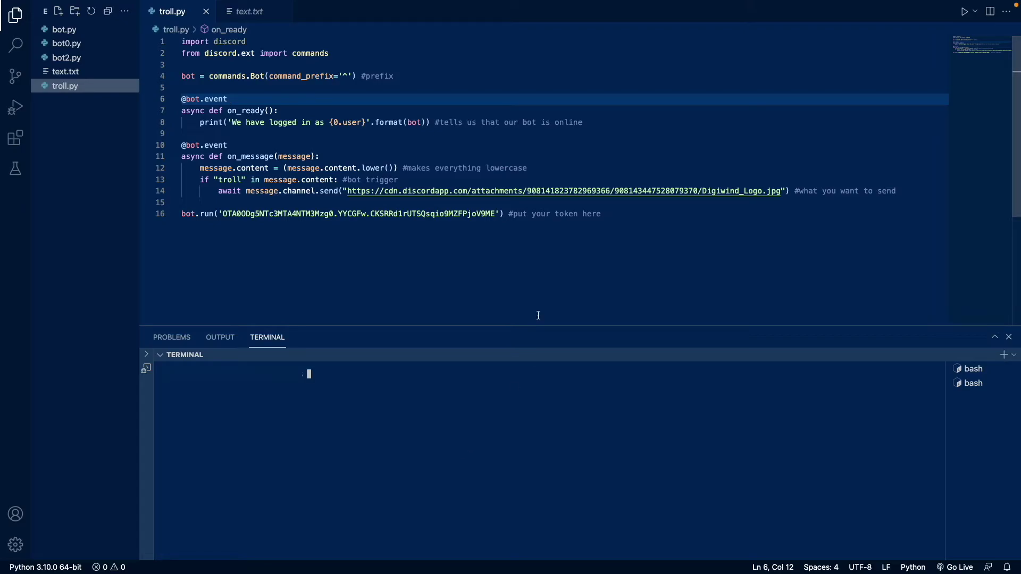
{"action": "type", "text": "python3 troll"}
{"action": "type", "text": ".py"}
- Run python3 troll.py, then send 'troll' in Discord #general to test the Digiwind logo reply
{"action": "key", "text": "Return"}
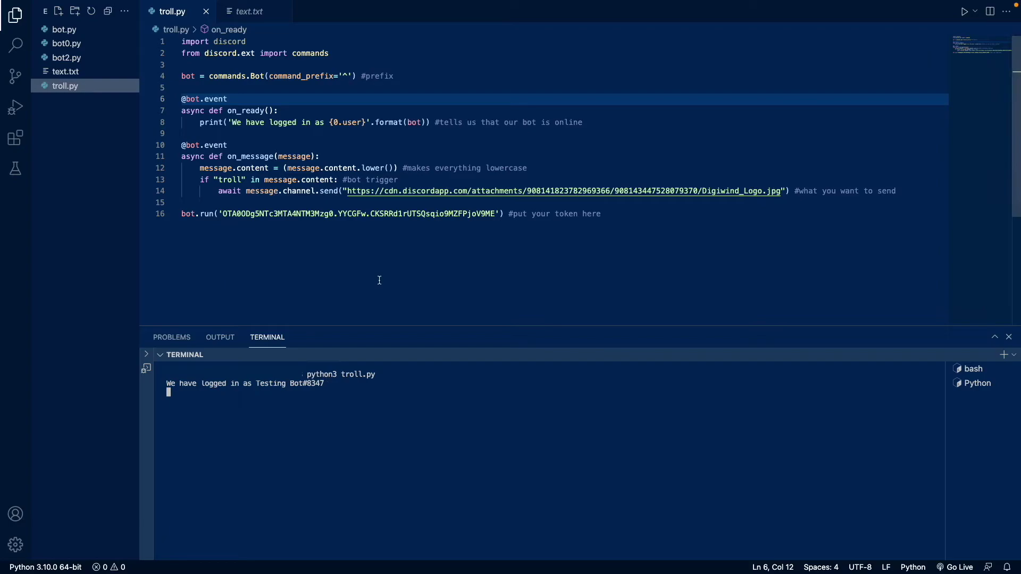
{"action": "key", "text": "super+Tab"}
{"action": "left_click", "coordinate": [457, 289]}
{"action": "left_click", "coordinate": [274, 35]}
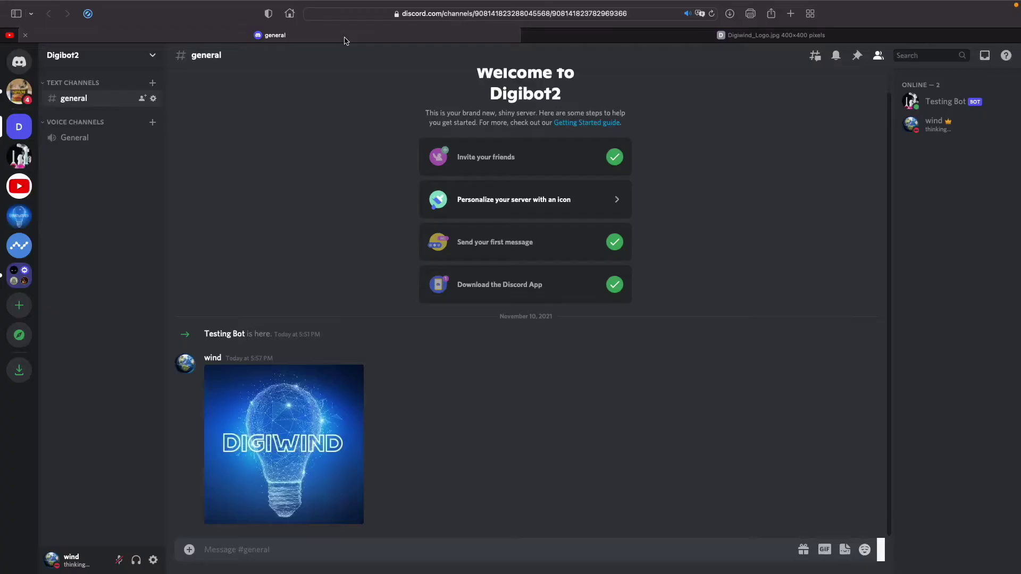
{"action": "type", "text": "troll"}
{"action": "key", "text": "Return"}
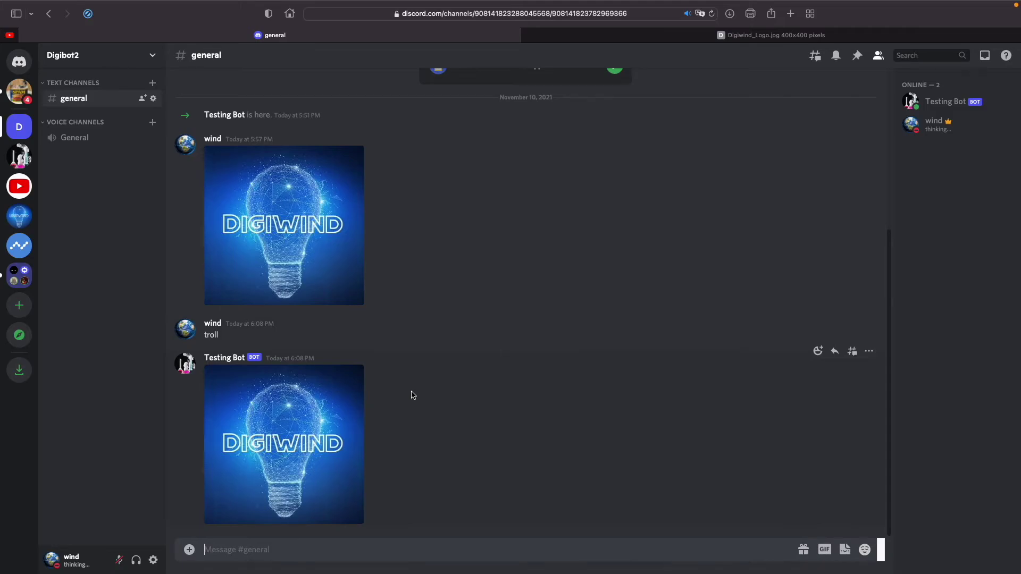
{"action": "key", "text": "super+Tab"}
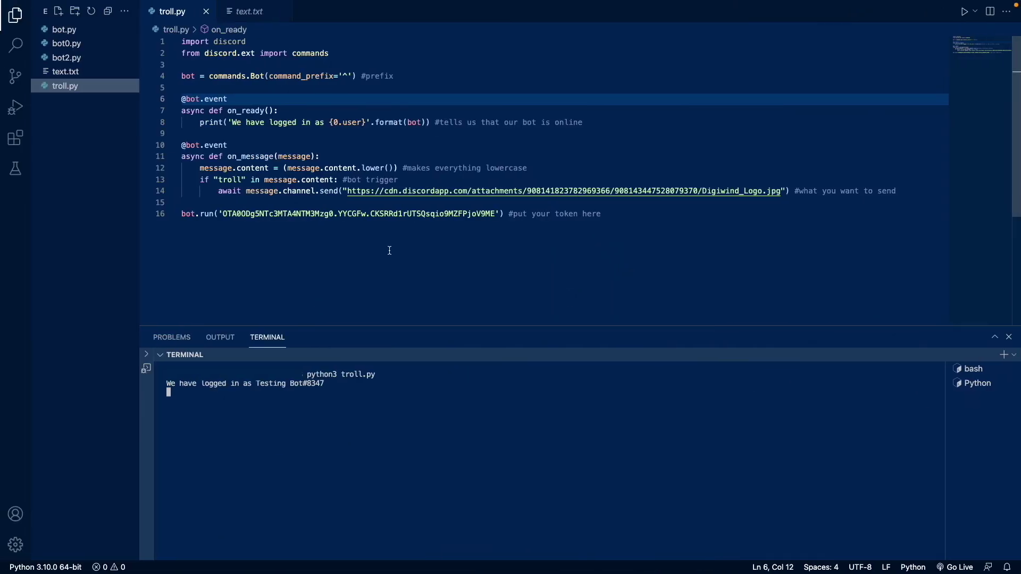